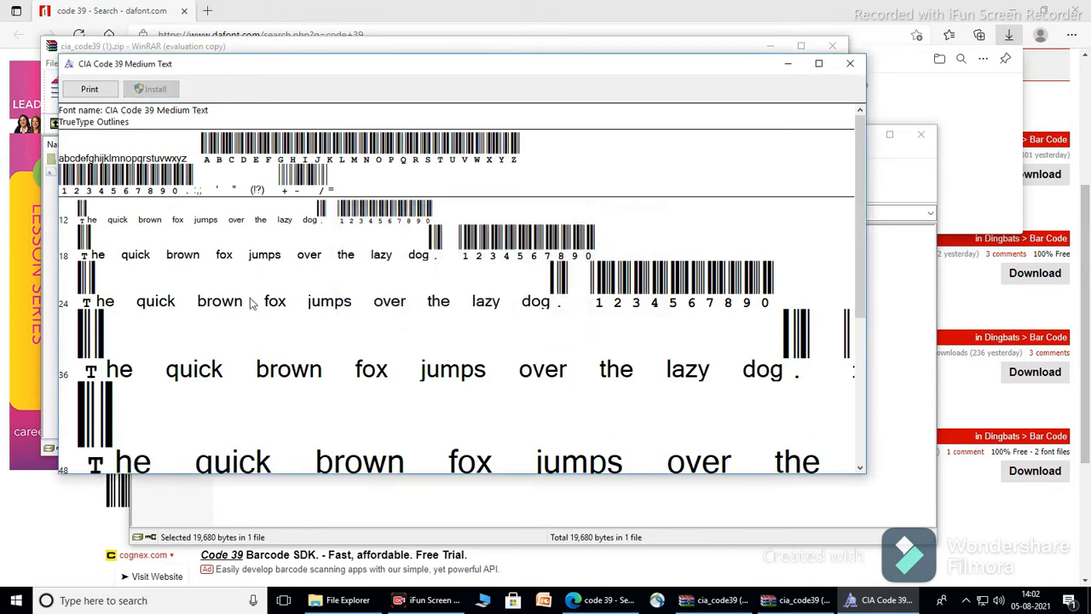
Minimize the font preview, both WinRAR archive windows and the browser to reach the desktop
left_click(787, 63)
left_click(769, 45)
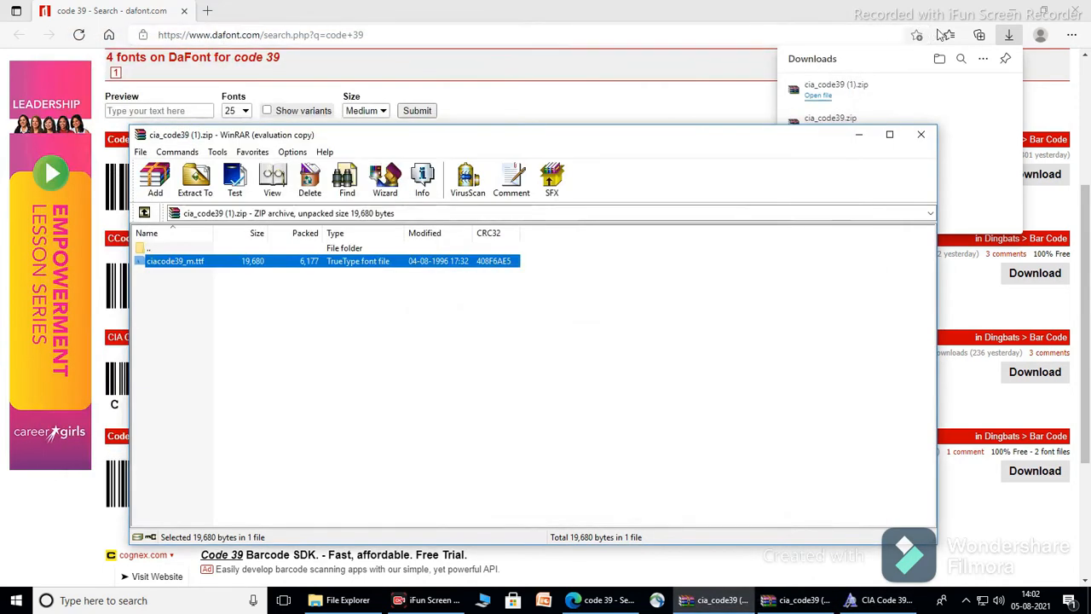
left_click(858, 134)
left_click(1013, 10)
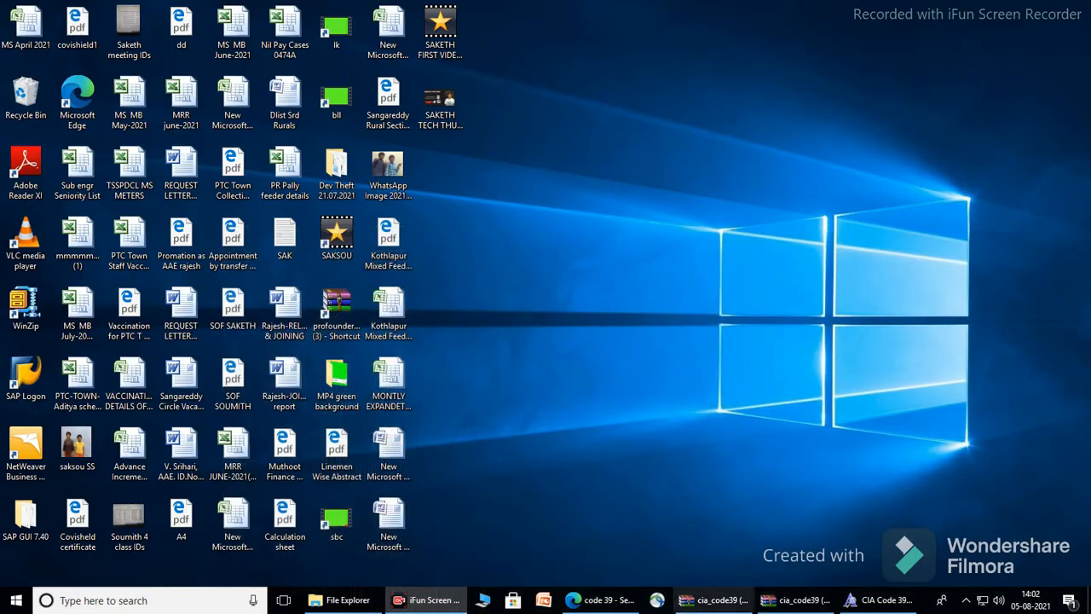
Search the computer for Microsoft Office Excel 2007 and launch it with a blank workbook
left_click(224, 610)
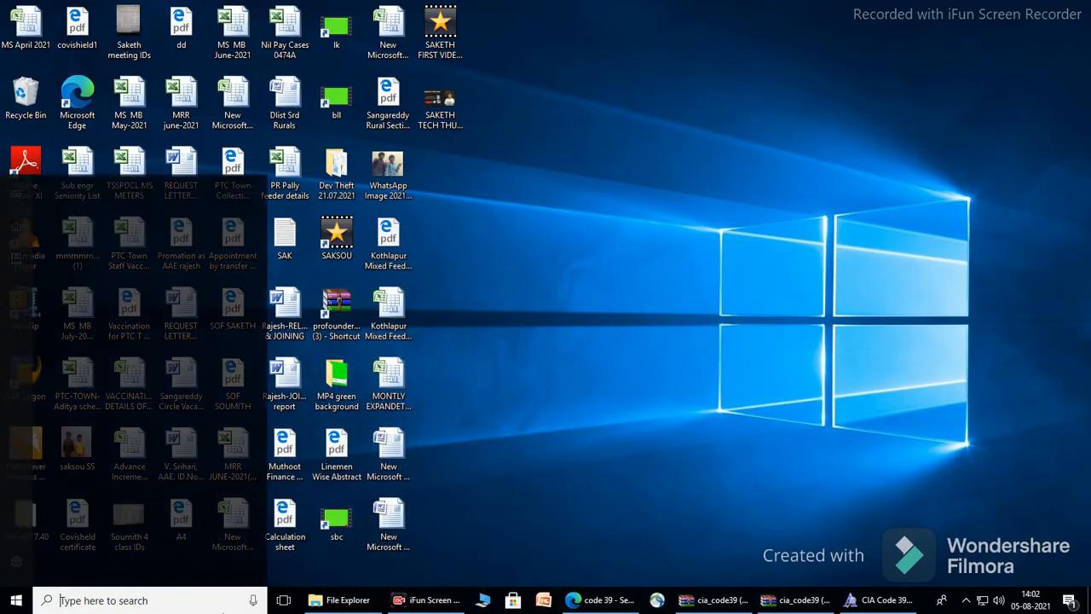
type("Mi")
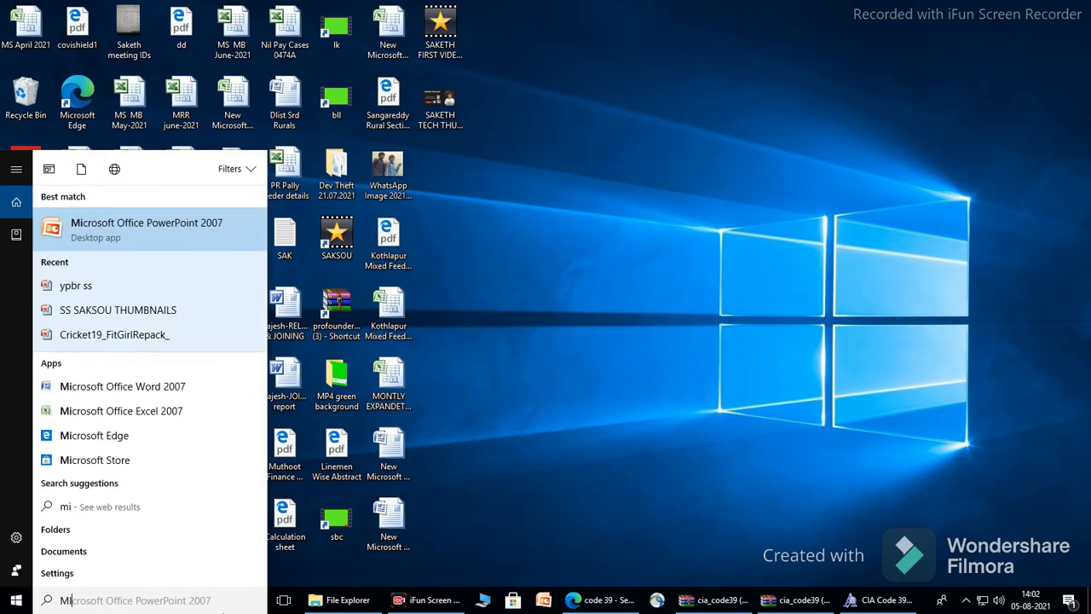
left_click(180, 412)
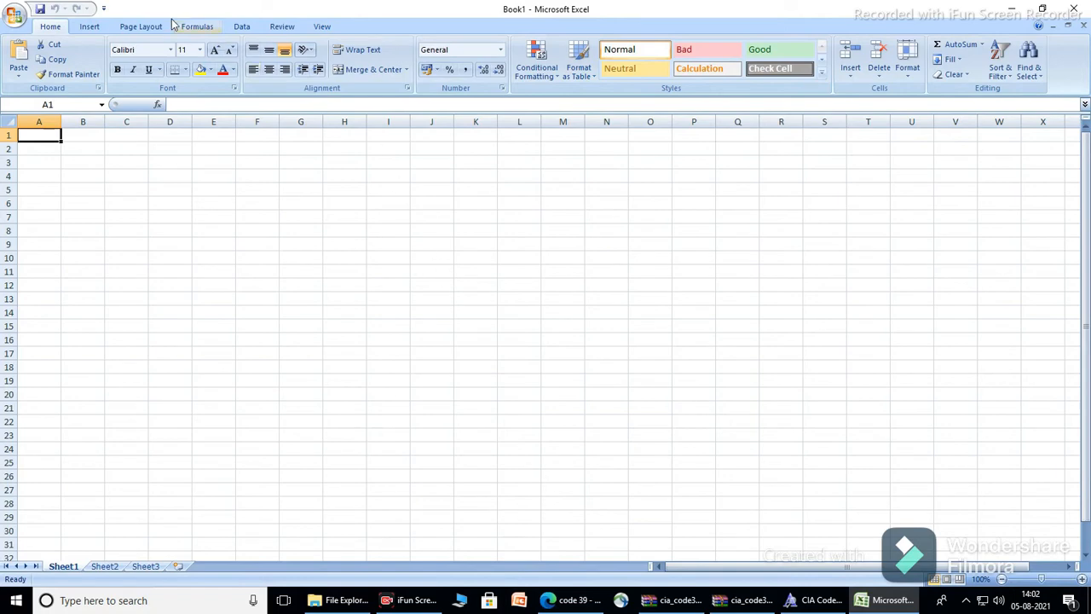
Set the font of cell A1 to CIA Code 39 Medium Text and fill that formatting down to A6
left_click(171, 50)
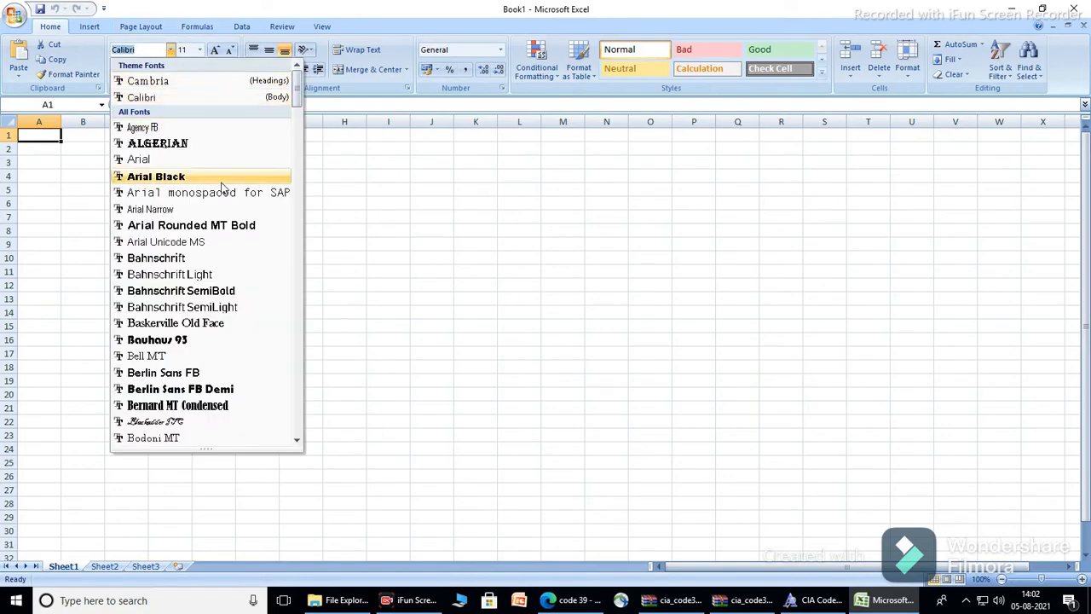
scroll(222, 186, "down", 4)
scroll(221, 186, "down", 3)
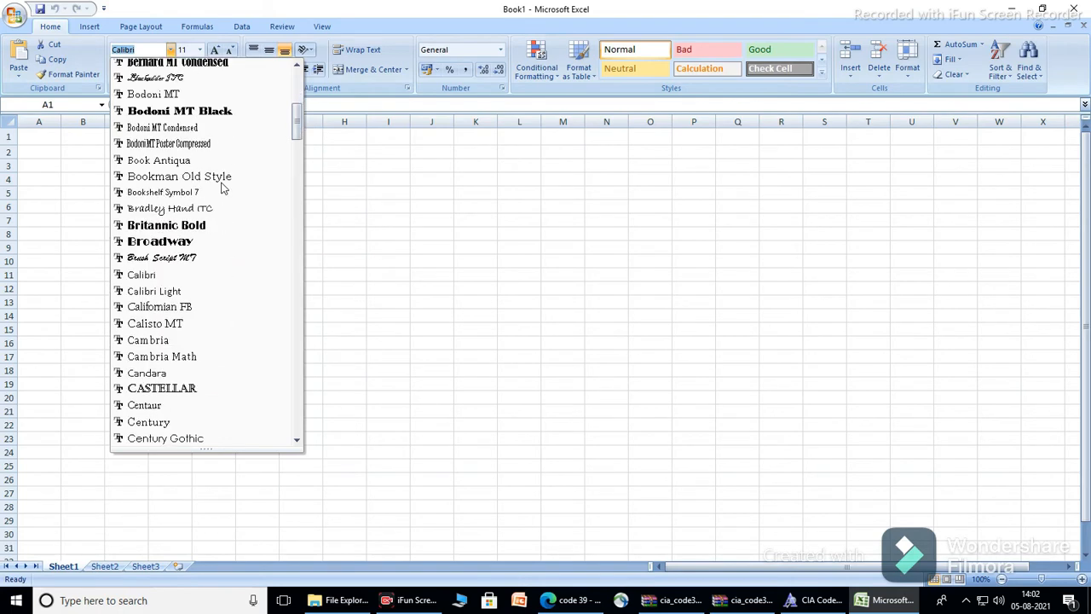
scroll(221, 186, "down", 5)
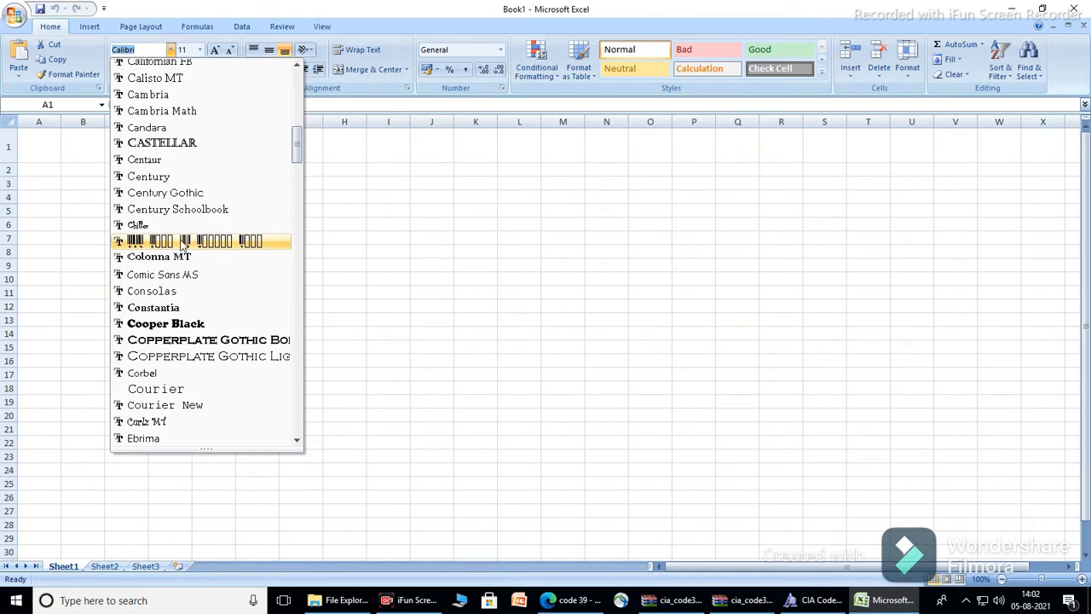
left_click(235, 243)
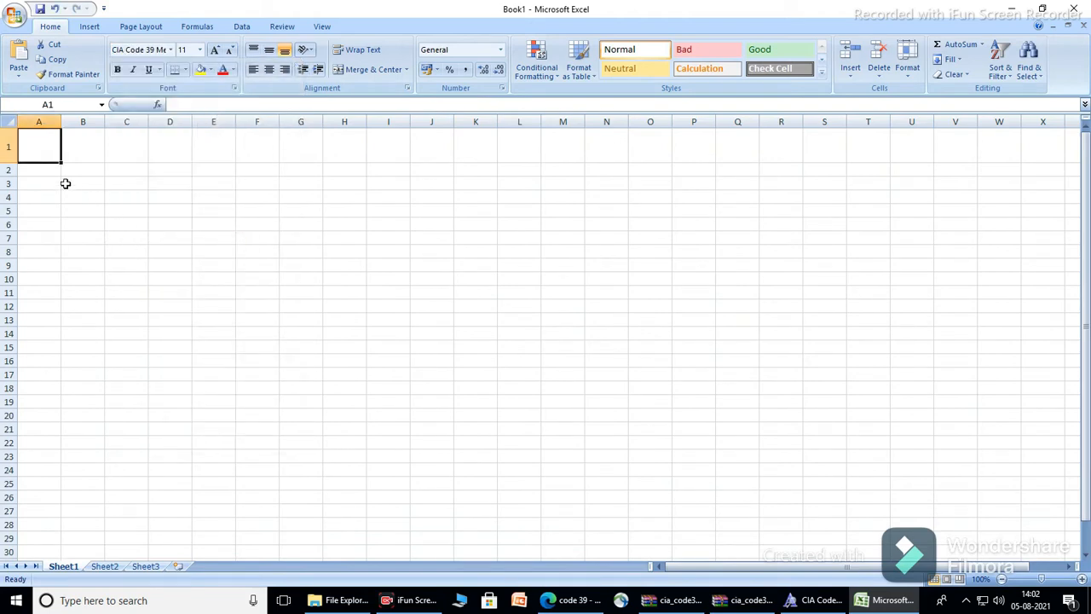
left_click(198, 225)
left_click_drag(60, 160, 66, 226)
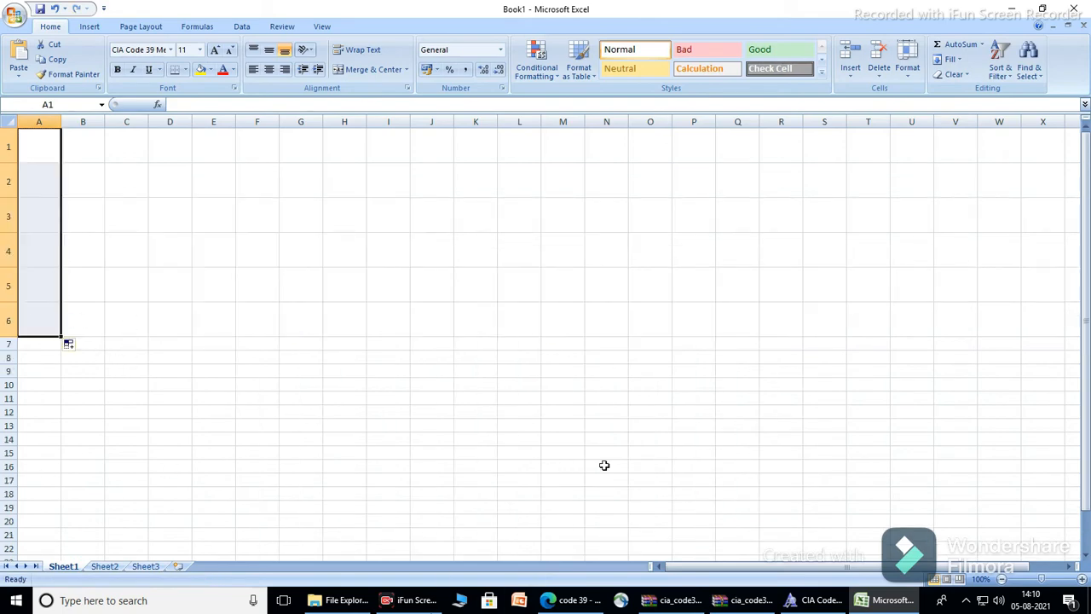
left_click(312, 294)
left_click(163, 196)
left_click(46, 189)
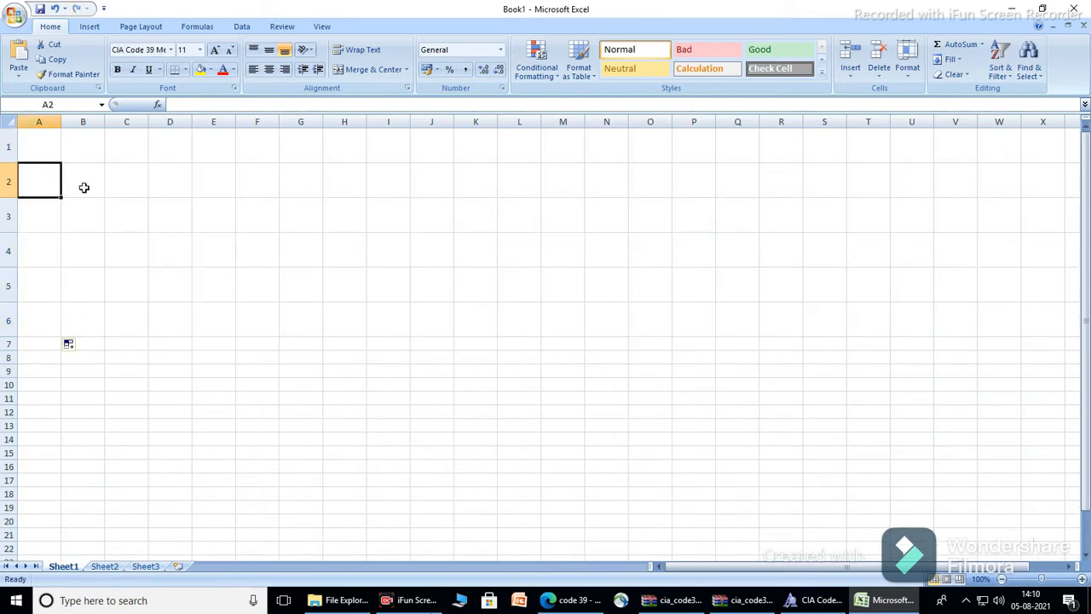
left_click(120, 211)
left_click(246, 228)
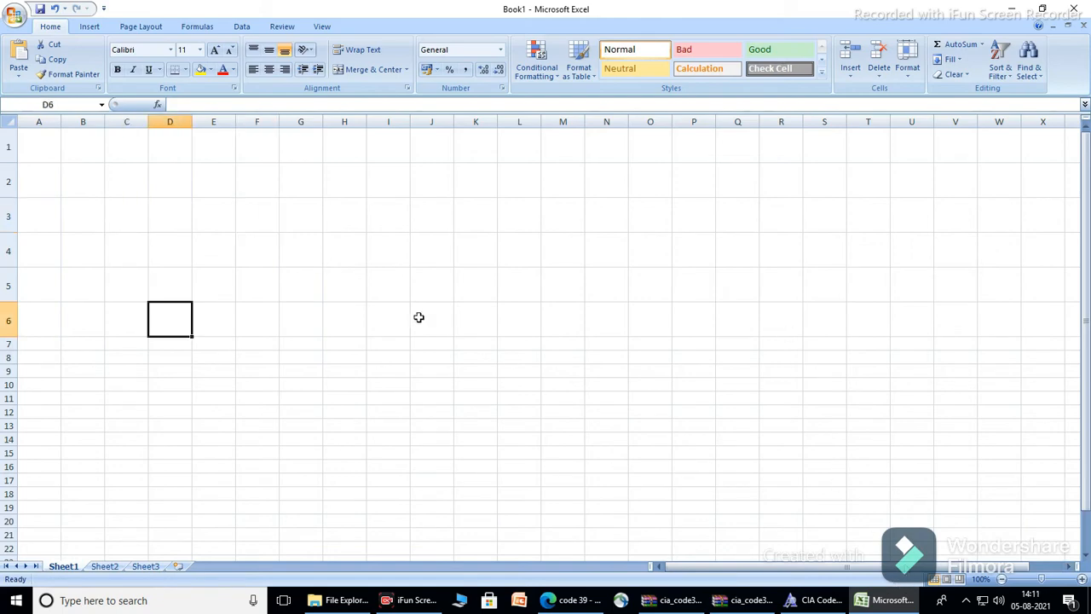
left_click(217, 190)
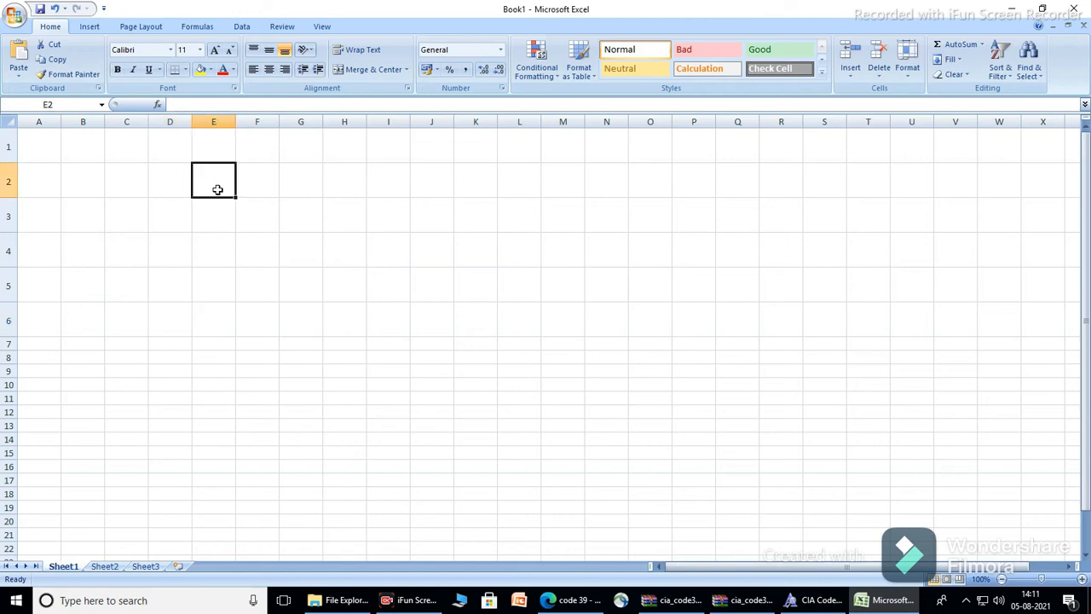
left_click(179, 181)
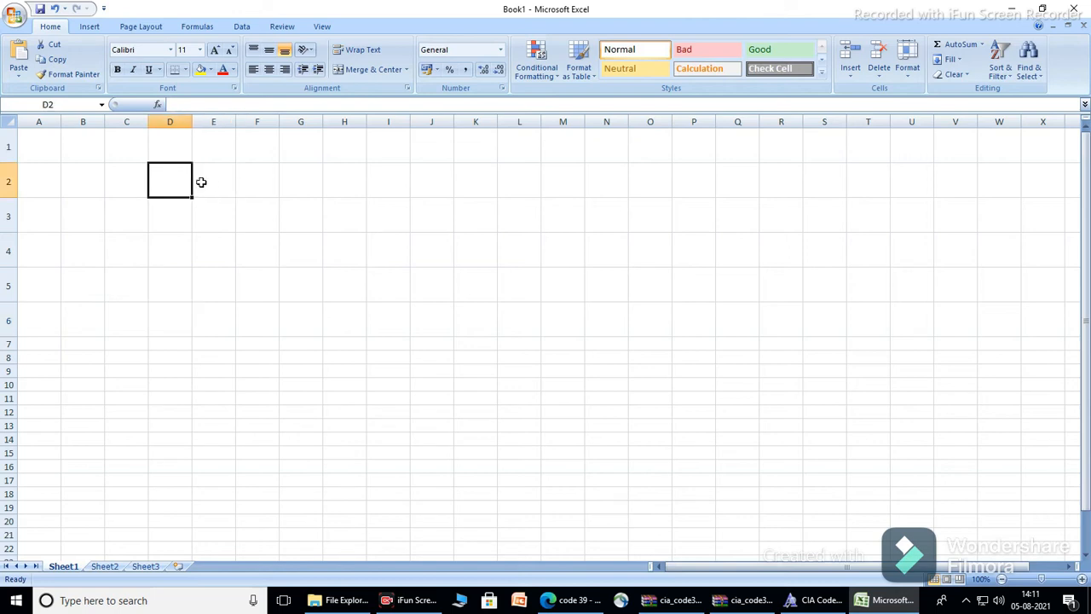
Try entering 122 in cell E2, and clear the entry
left_click(234, 189)
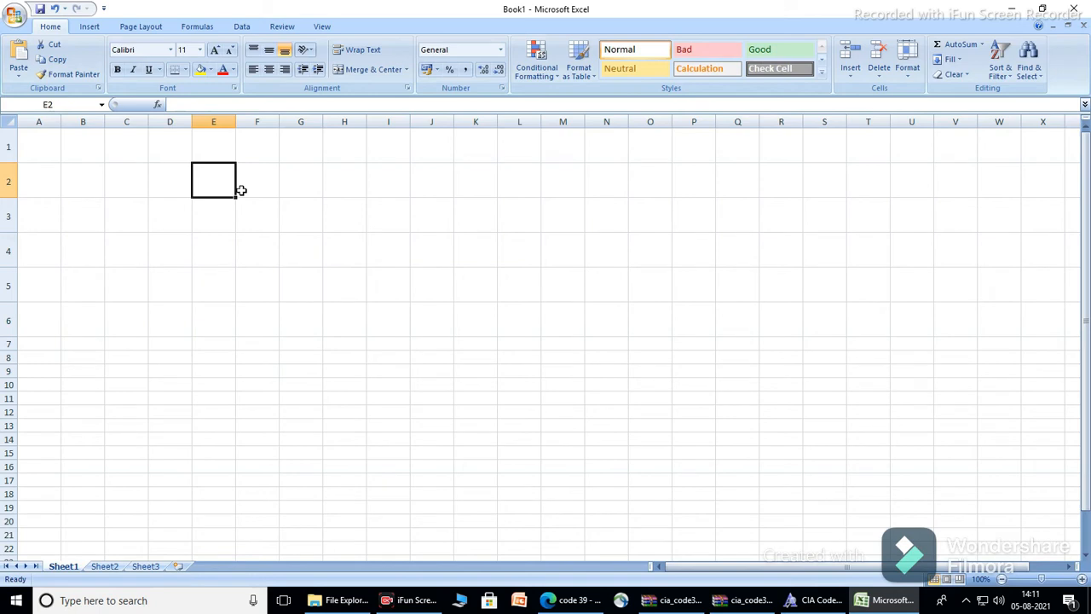
type("B")
key("BackSpace")
key("BackSpace")
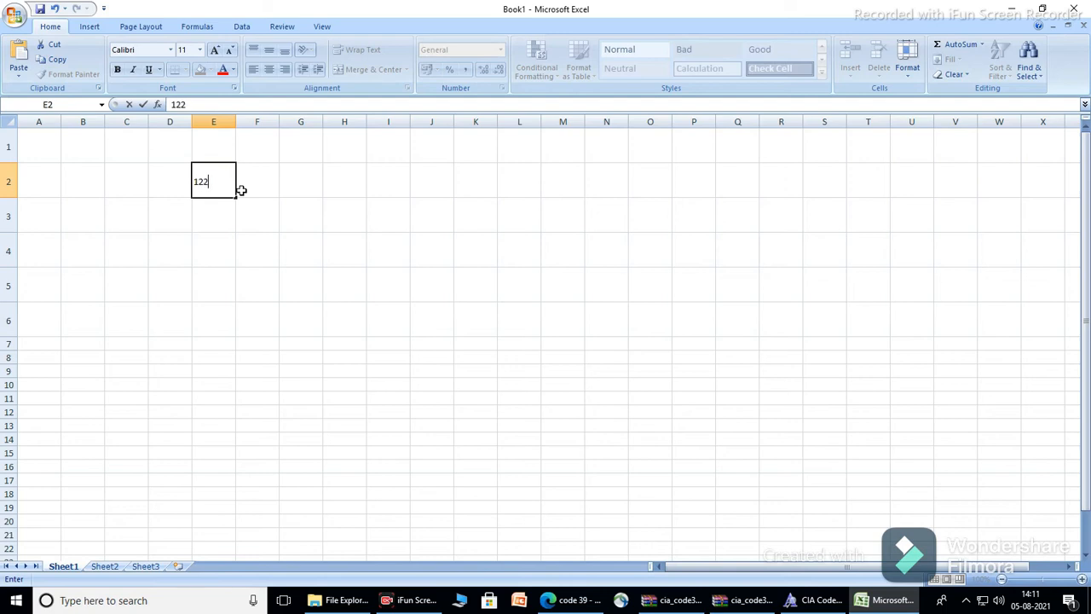
key("BackSpace")
key("BackSpace")
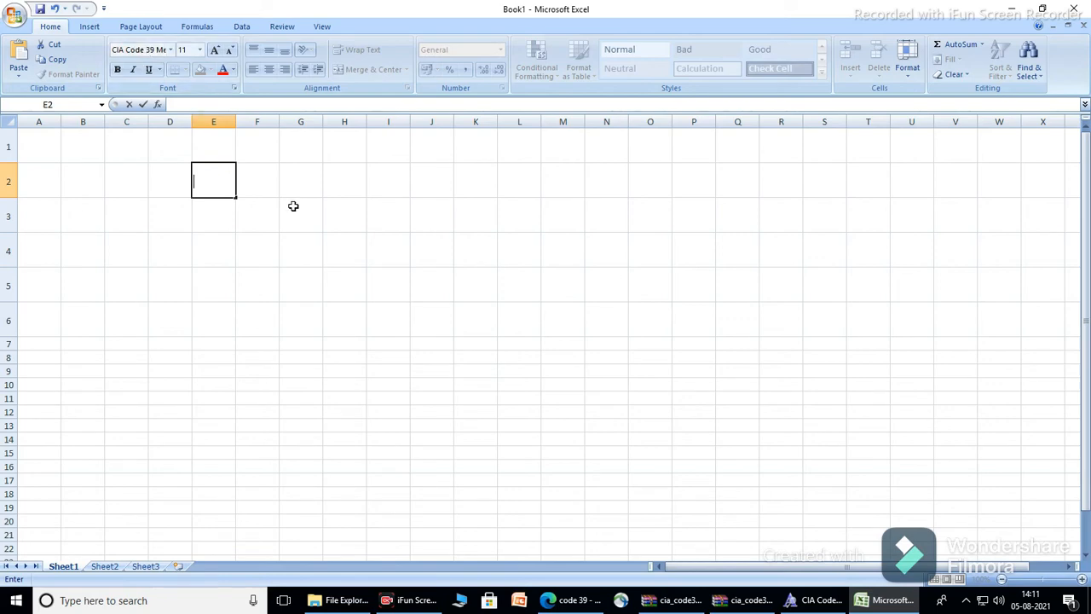
Enter 11A35 in cell E2 in the CIA Code 39 barcode font, and apply bold and a font colour to it
type("11A35")
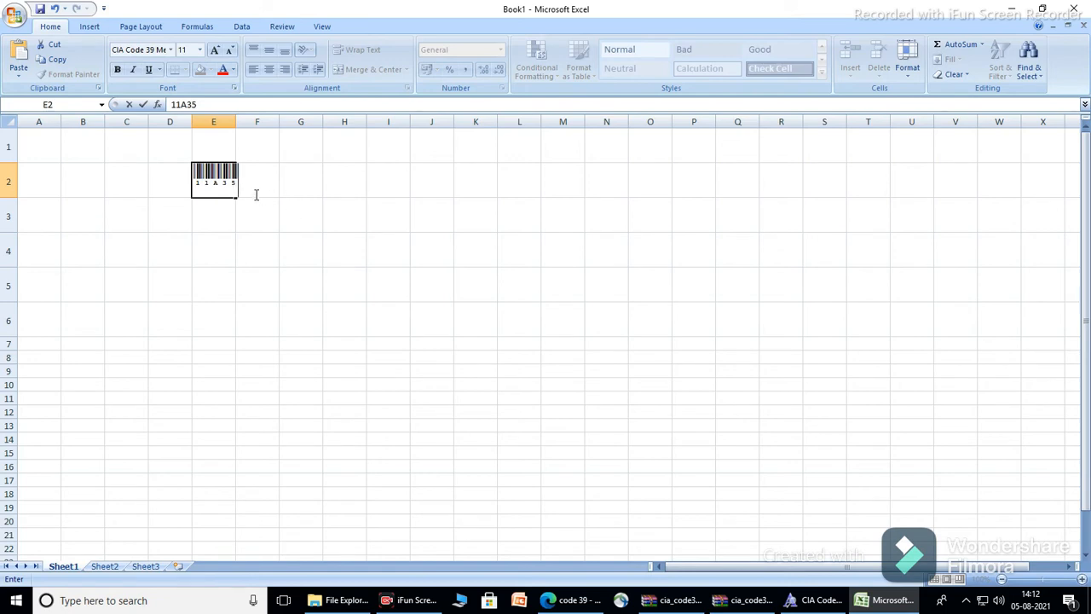
left_click_drag(237, 189, 182, 169)
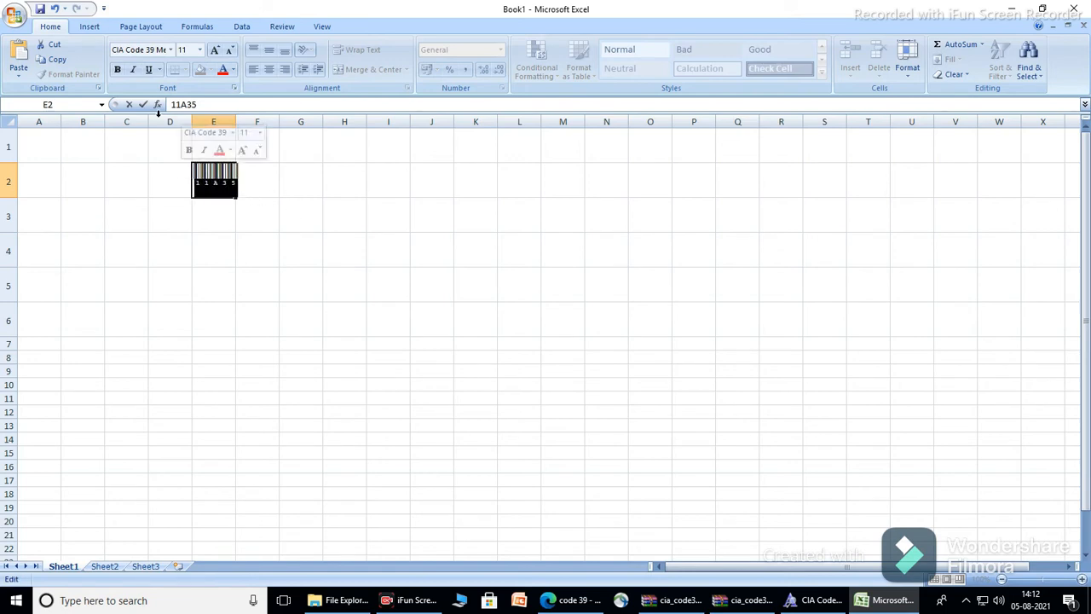
left_click(118, 69)
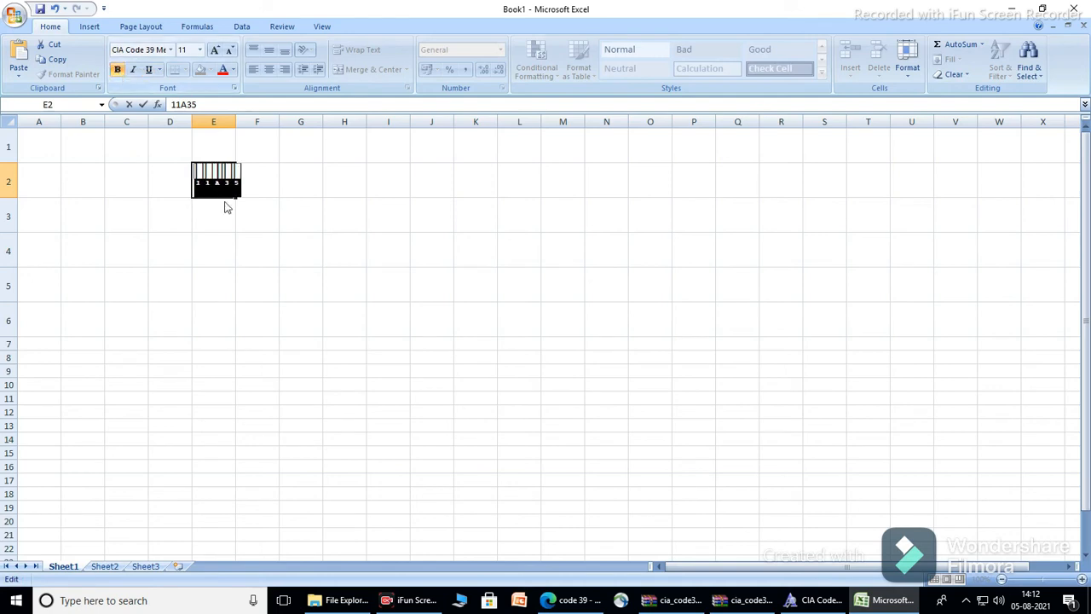
left_click(223, 69)
left_click(284, 226)
left_click(219, 183)
left_click(248, 179)
left_click(225, 174)
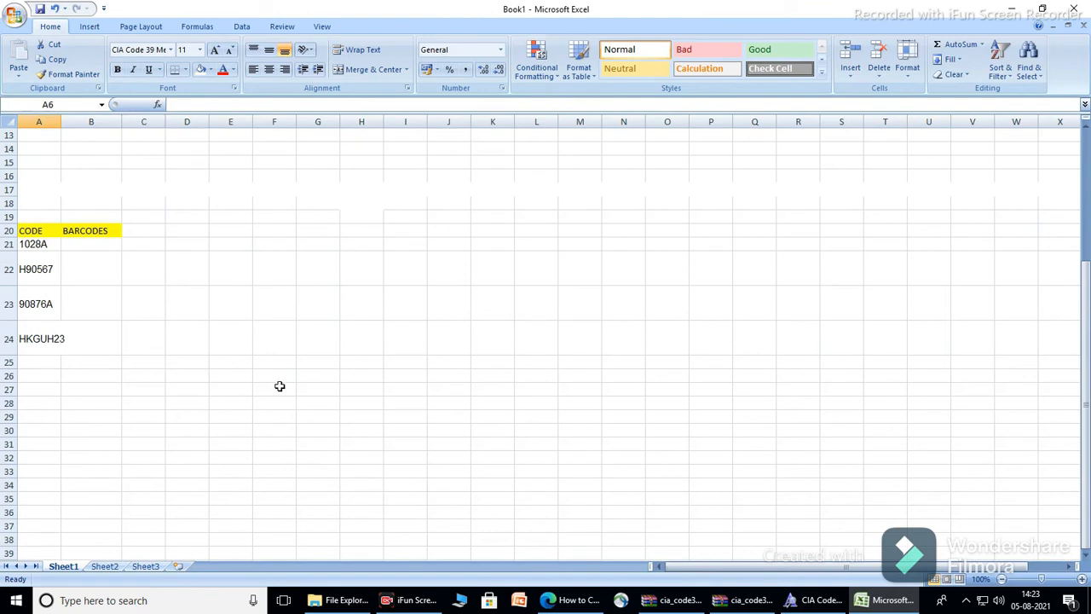
Enter the formula =A21 in cell B21 under the BARCODES heading
left_click(116, 246)
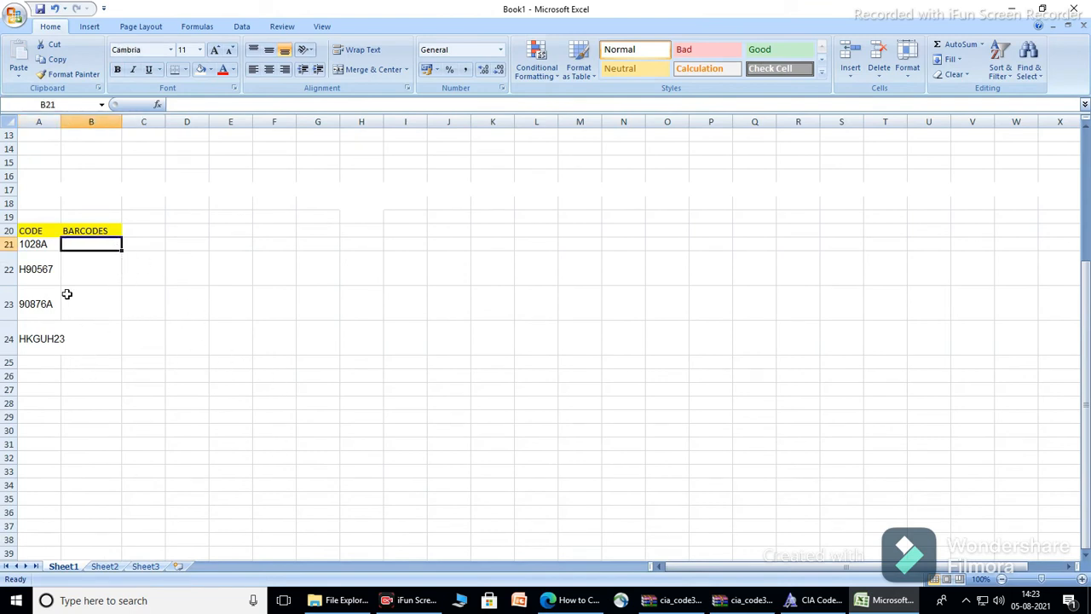
type("=")
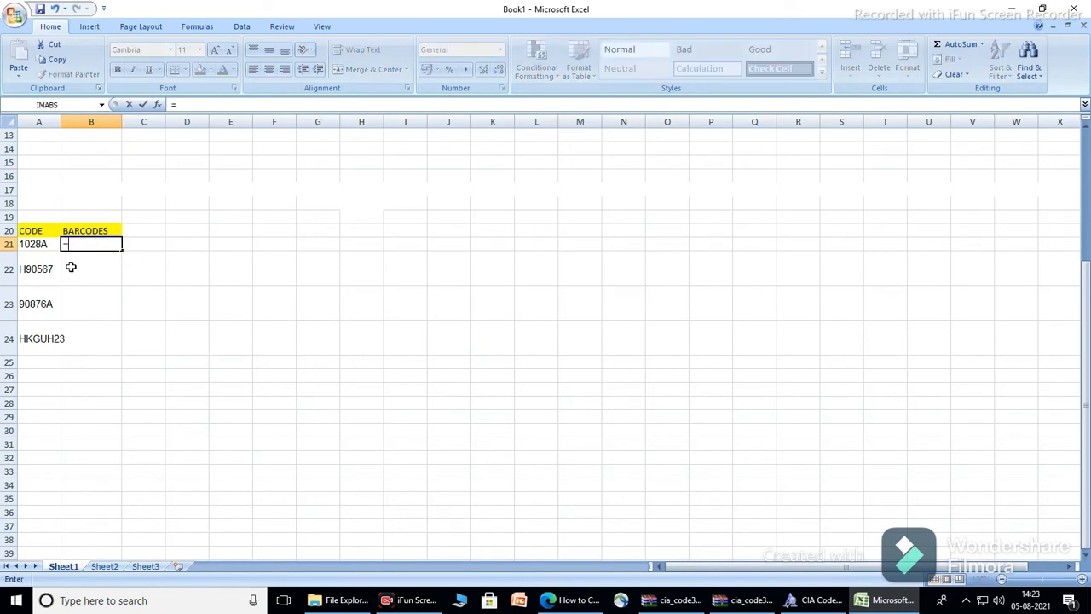
left_click(27, 246)
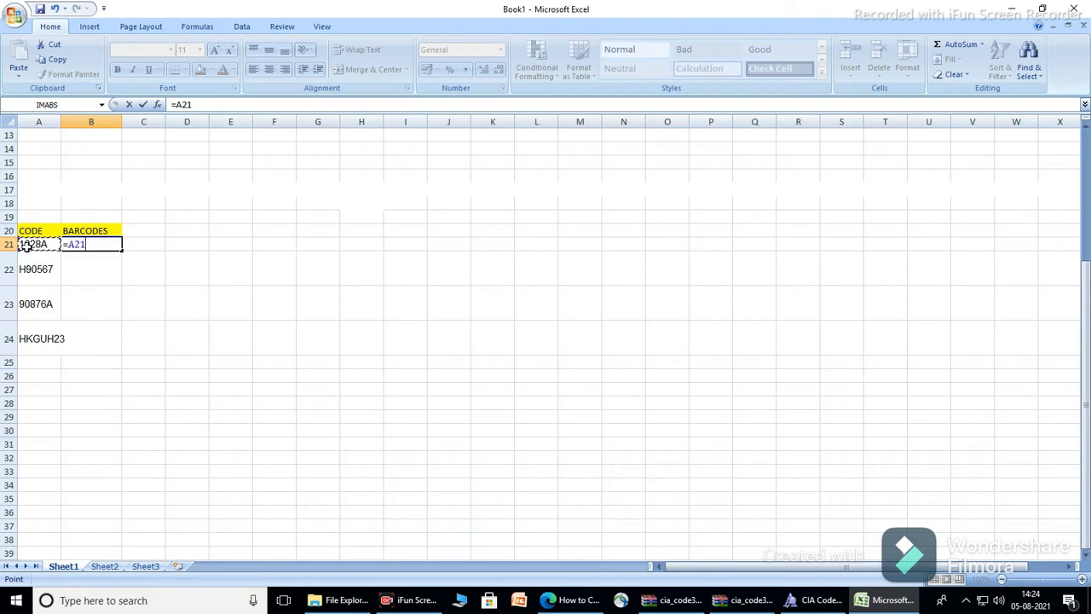
key("Return")
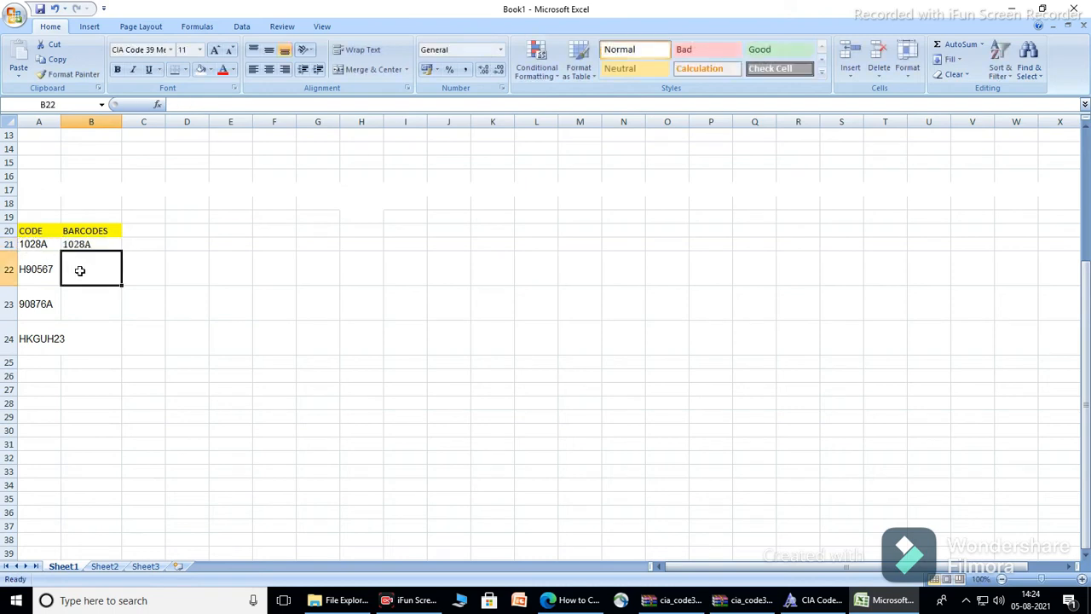
Clear cell B21 and try to set its font to the CIA Code 39 barcode font
left_click(87, 244)
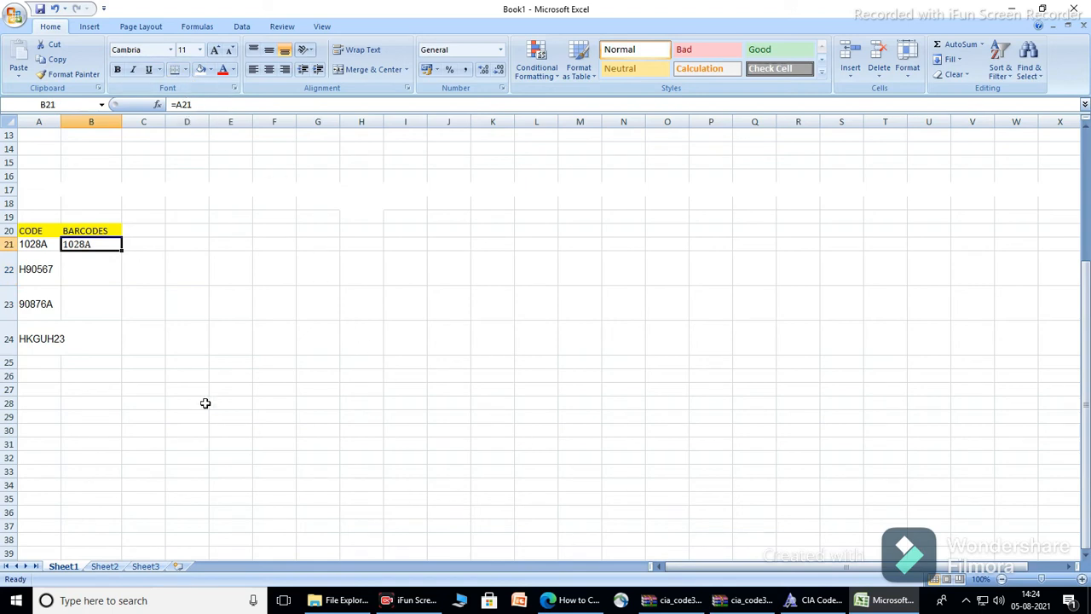
key("BackSpace")
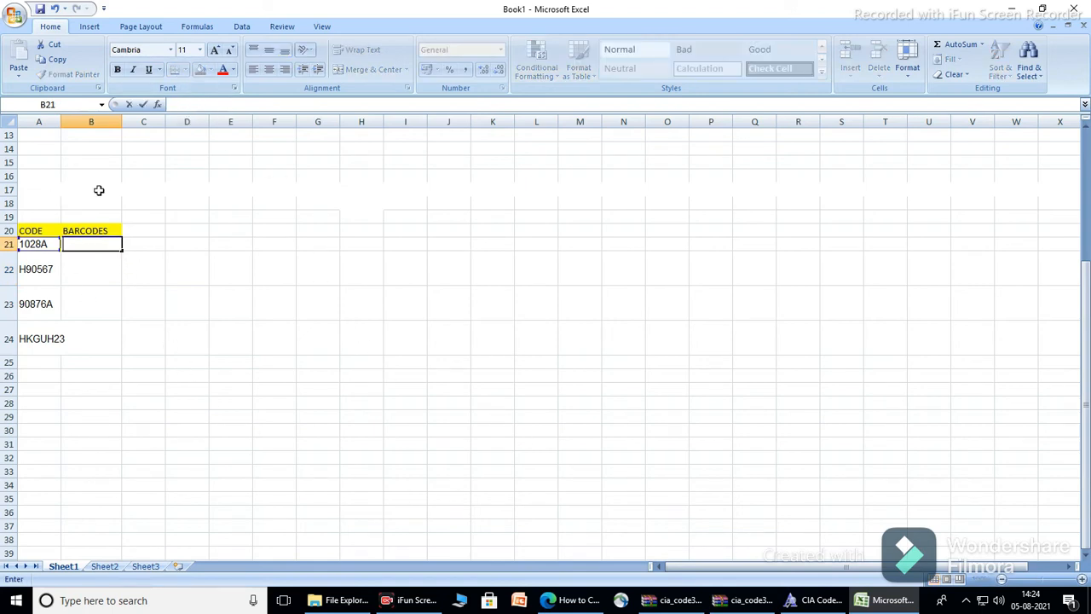
left_click(171, 51)
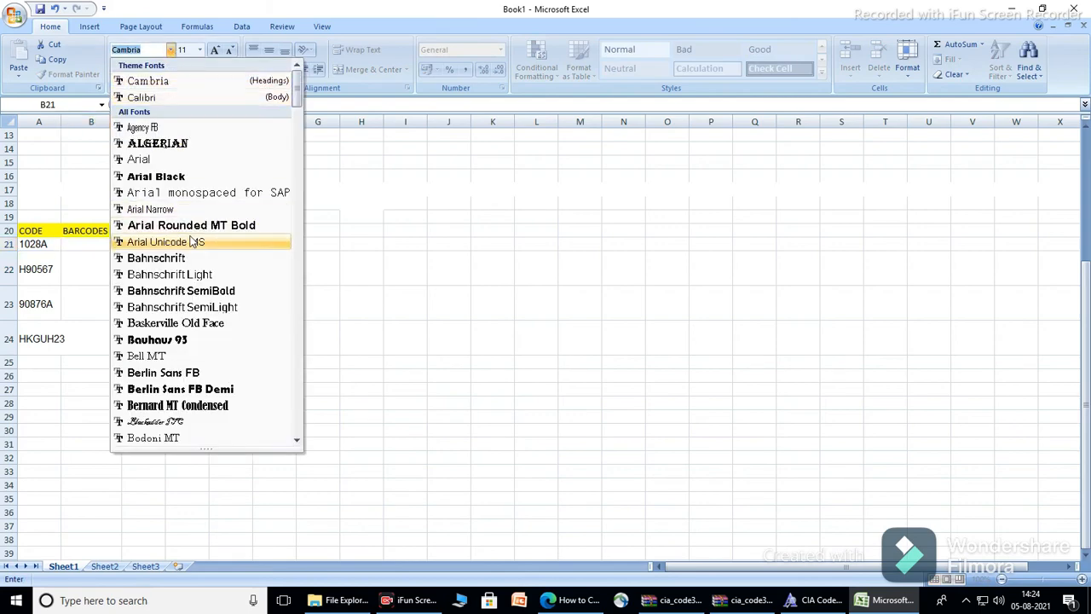
scroll(192, 245, "down", 2)
scroll(192, 244, "down", 6)
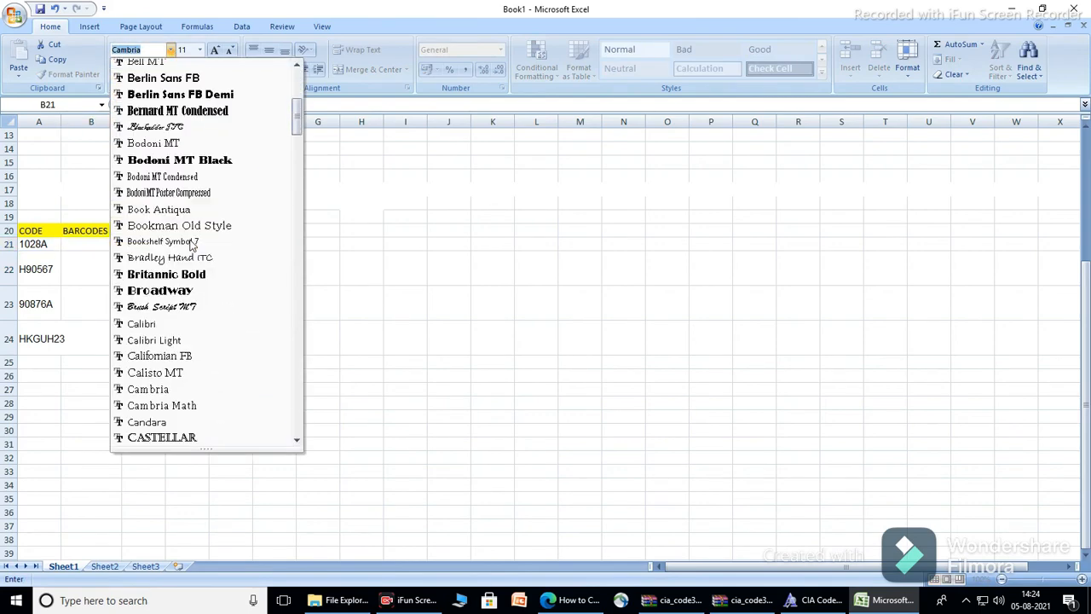
scroll(191, 244, "down", 1)
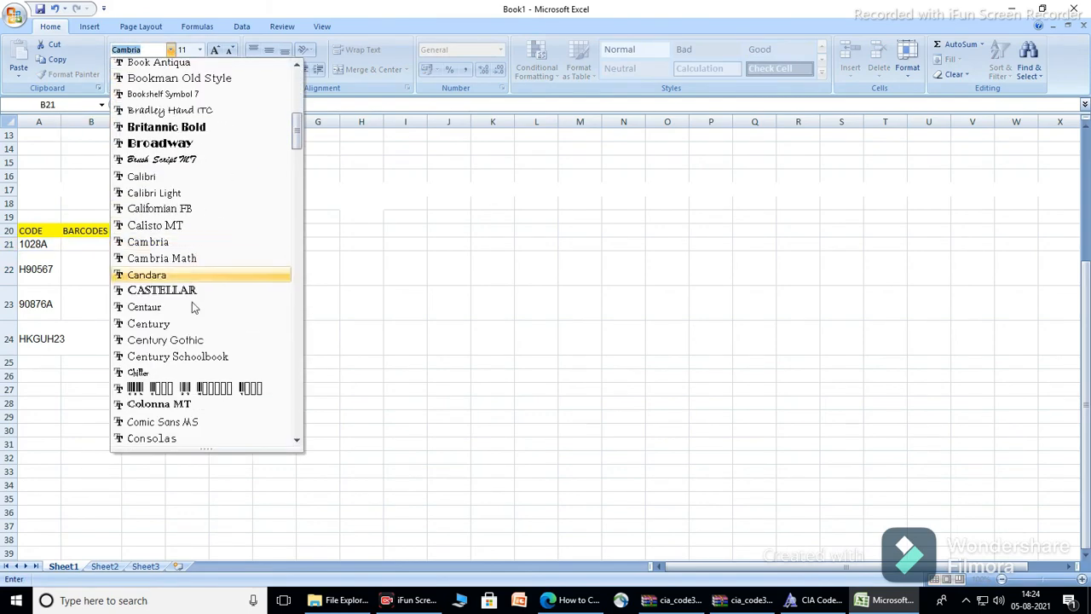
left_click(197, 388)
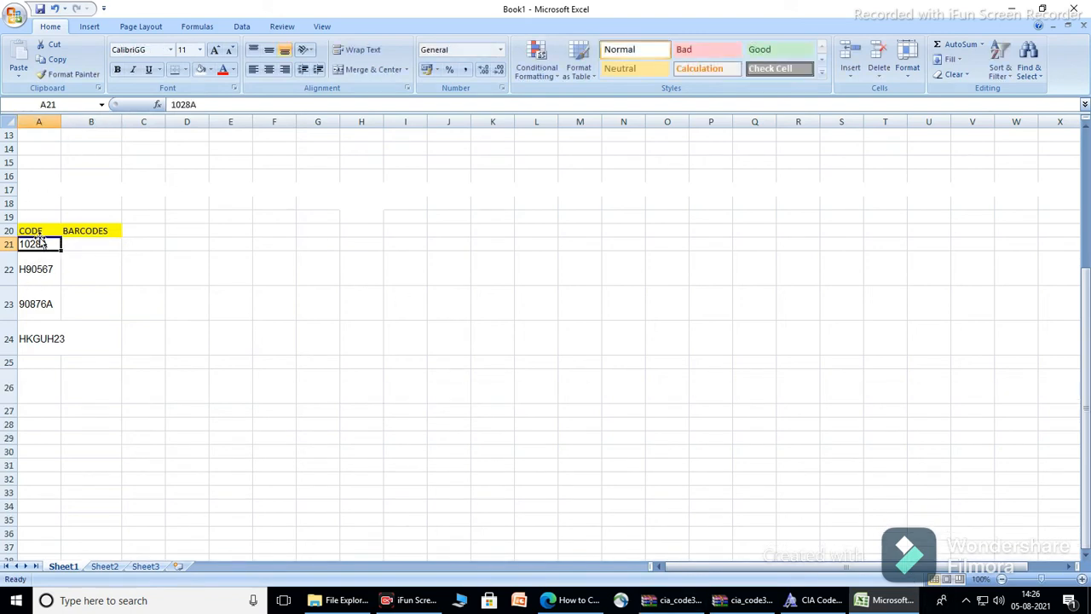
Link cell B21 to its code with =A21, and fill the blank cell B22 down to B24
left_click(97, 246)
left_click(53, 245)
left_click(75, 245)
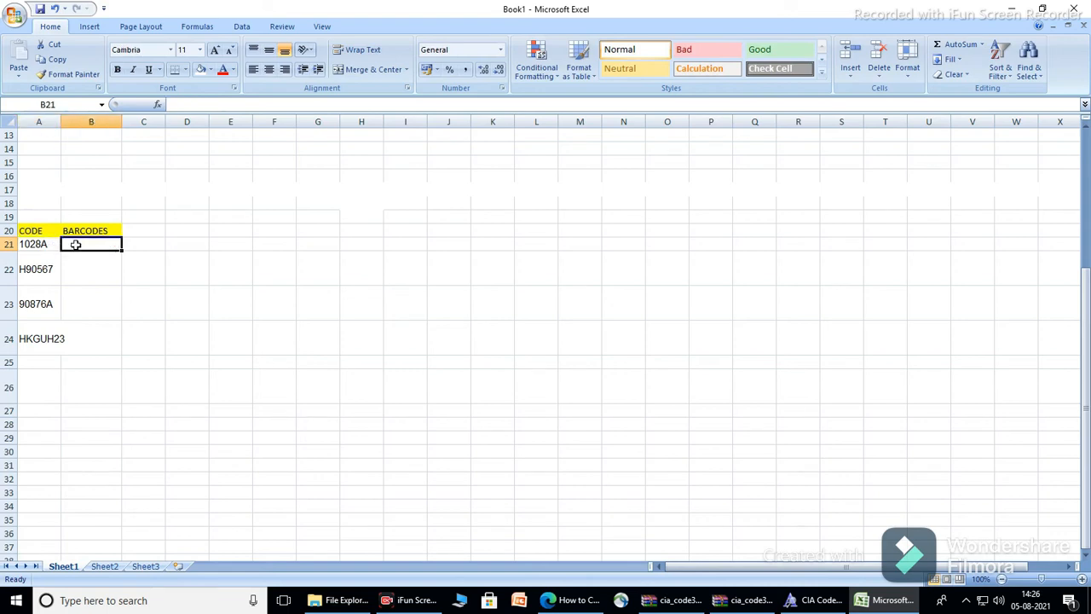
type("=")
left_click(47, 246)
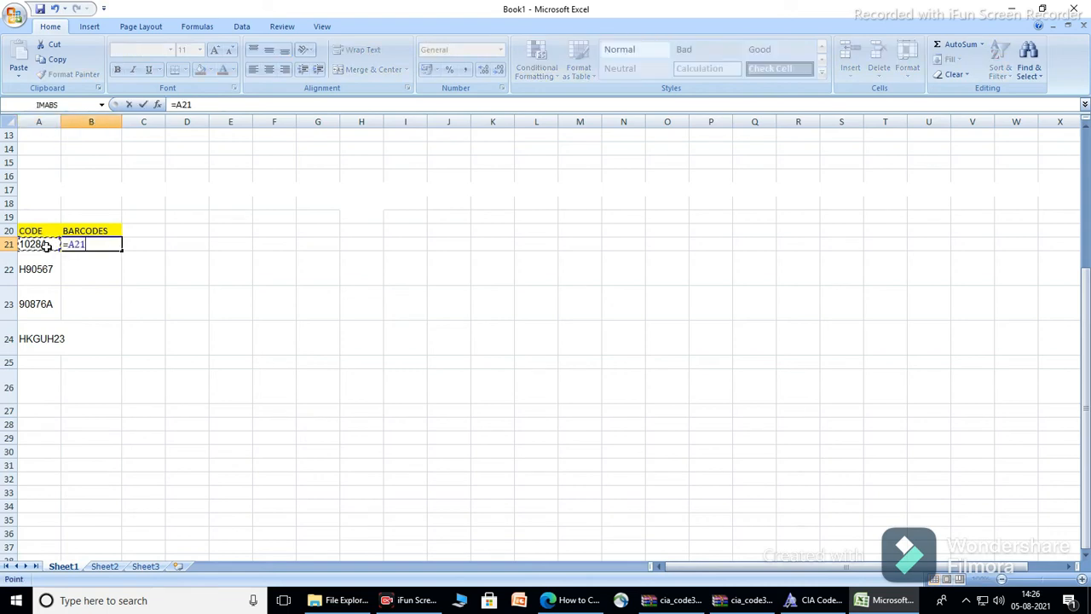
key("Return")
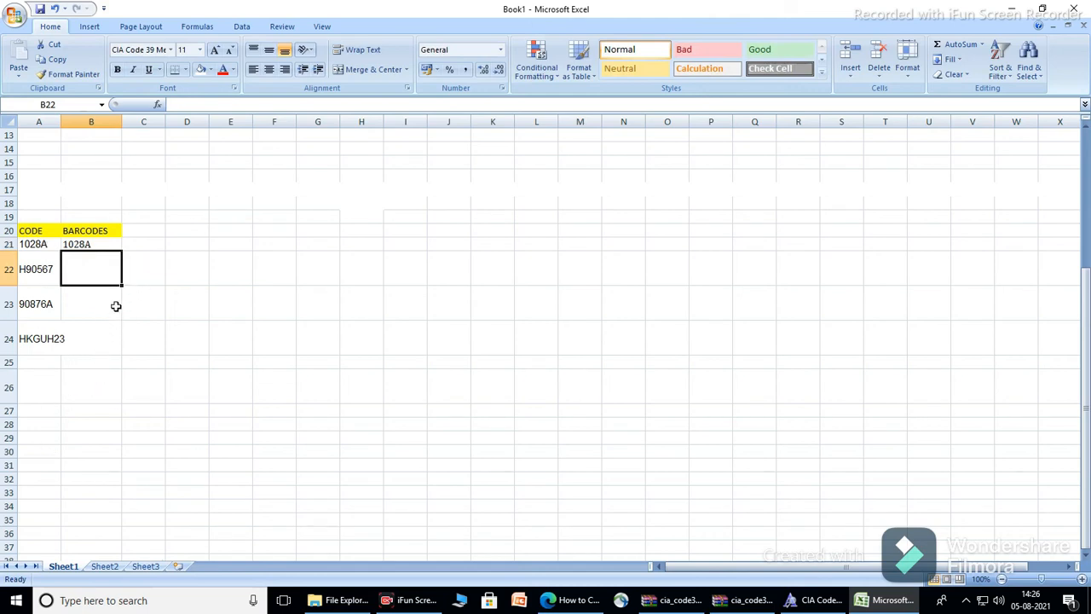
left_click_drag(122, 283, 124, 351)
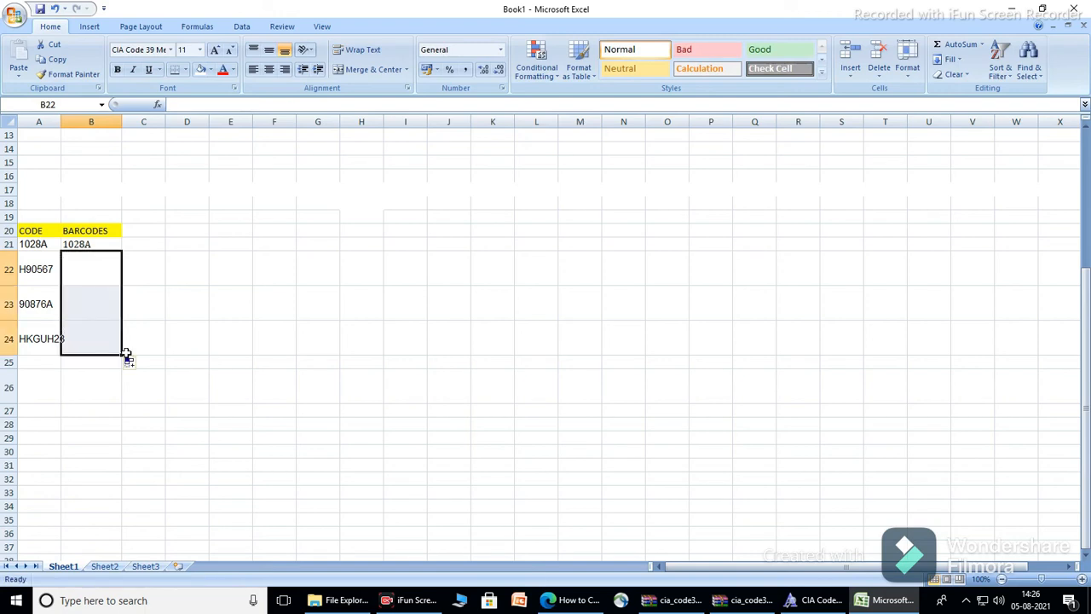
Fill the formula in B21 down through B24 and set B21:B24 to the CIA Code 39 barcode font
left_click(109, 246)
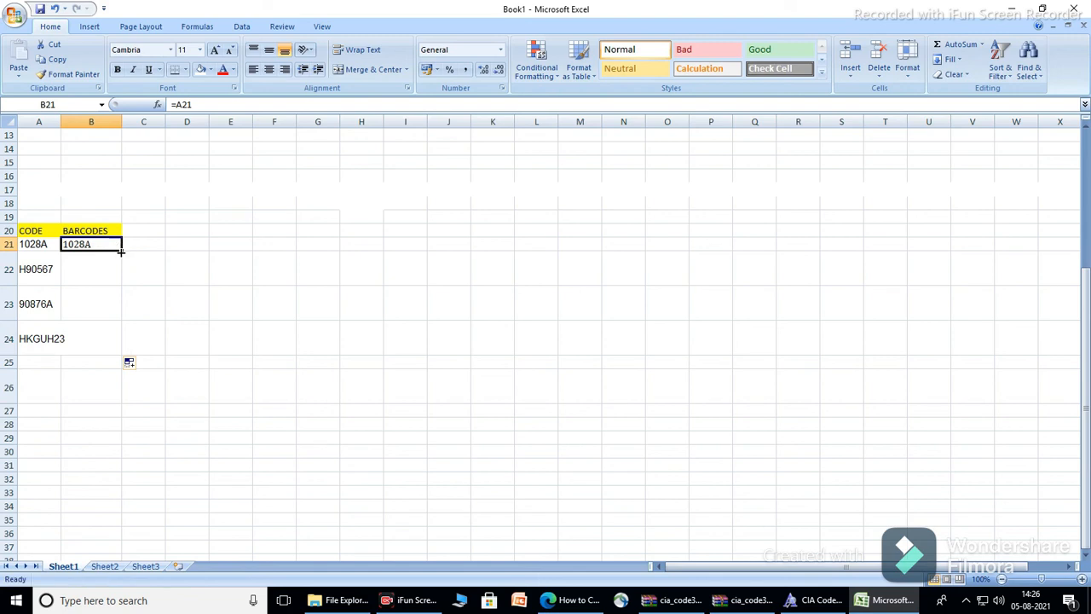
left_click_drag(120, 250, 117, 345)
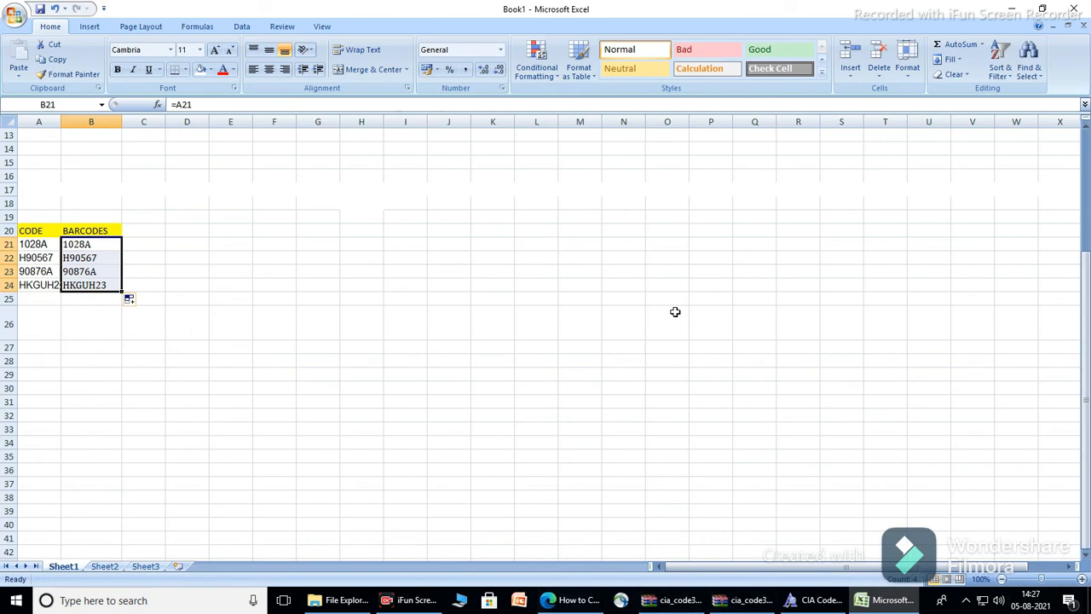
left_click(171, 50)
scroll(203, 213, "down", 2)
scroll(204, 214, "down", 5)
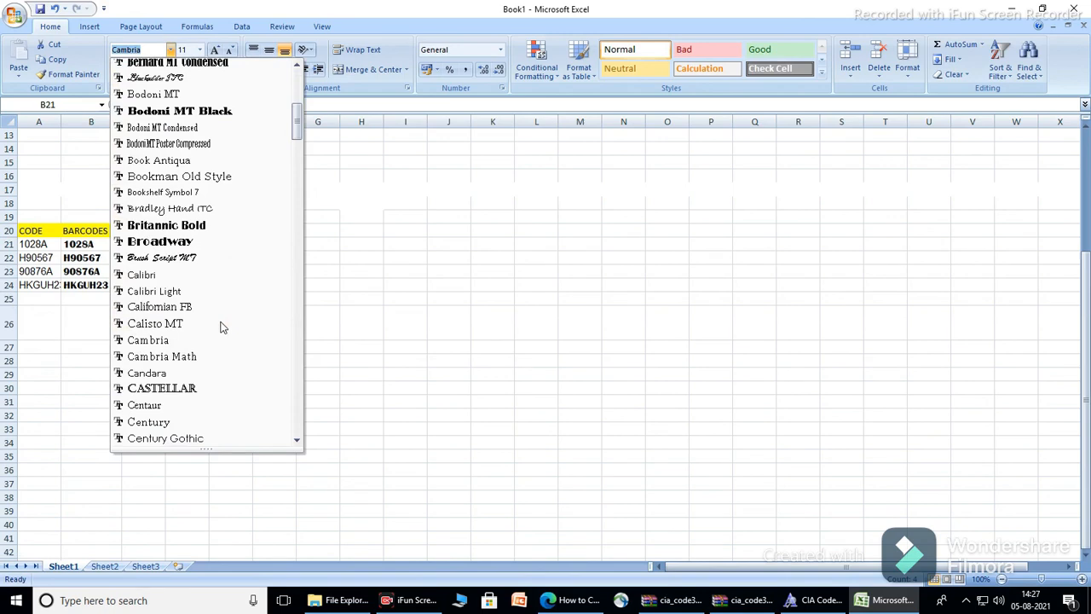
scroll(220, 326, "down", 2)
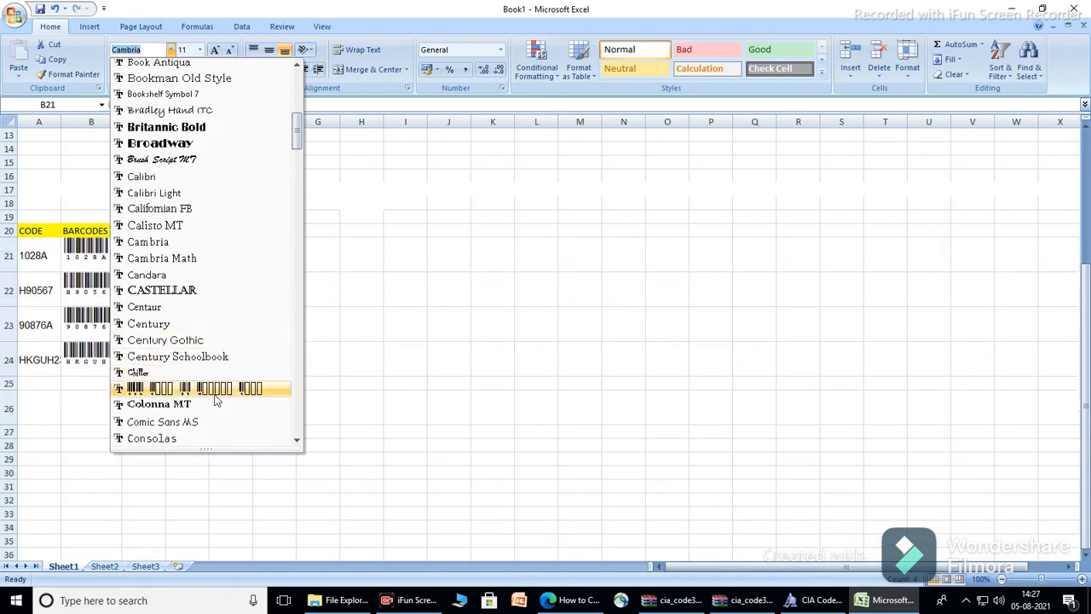
left_click(212, 390)
left_click(255, 365)
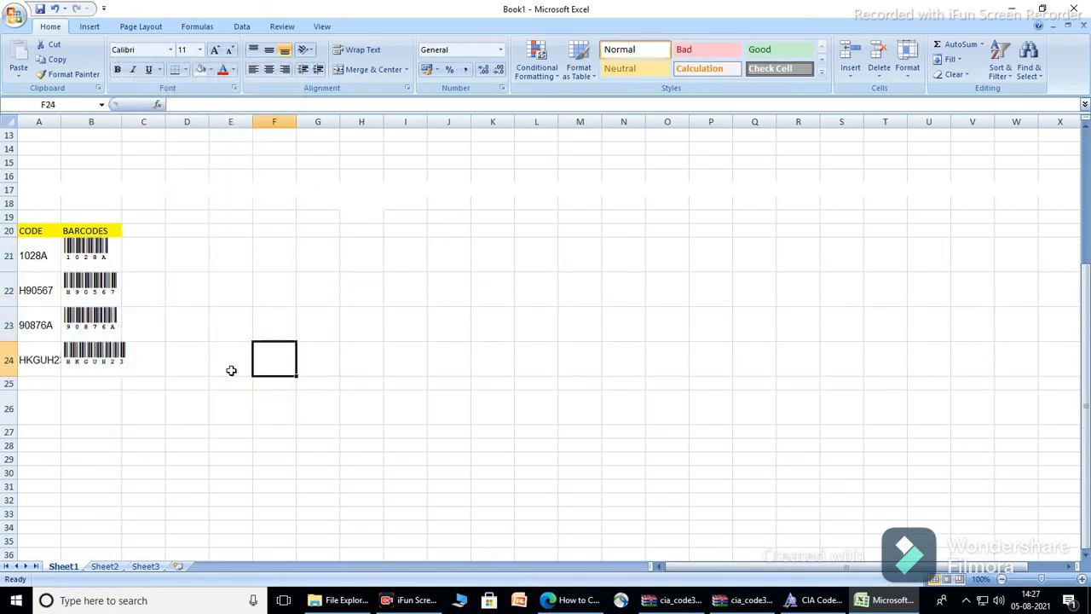
left_click(225, 371)
Change the code in cell A21 to 1225A
left_click(56, 244)
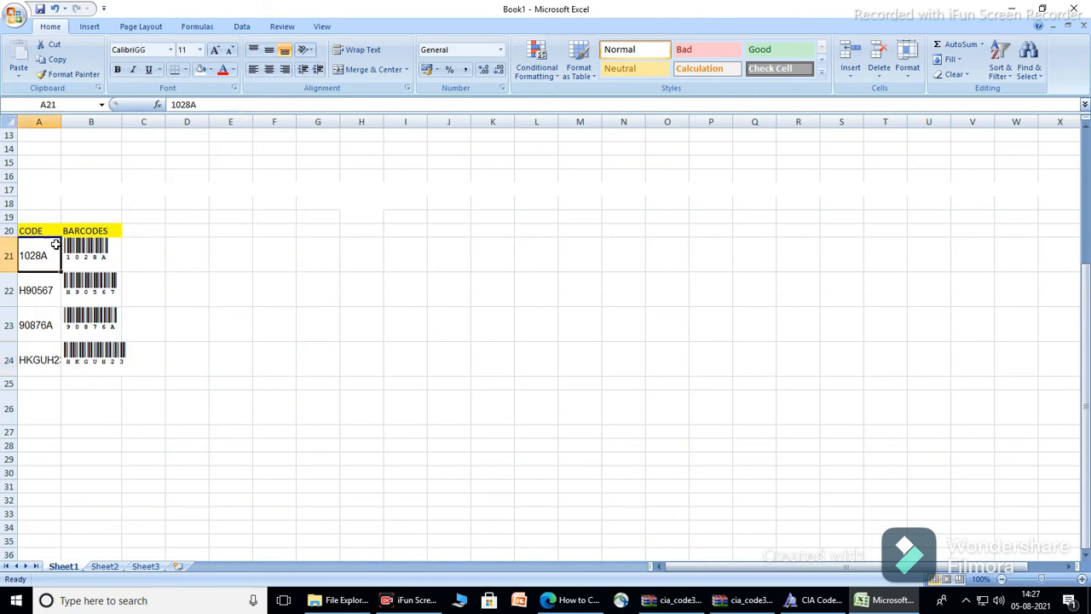
key("BackSpace")
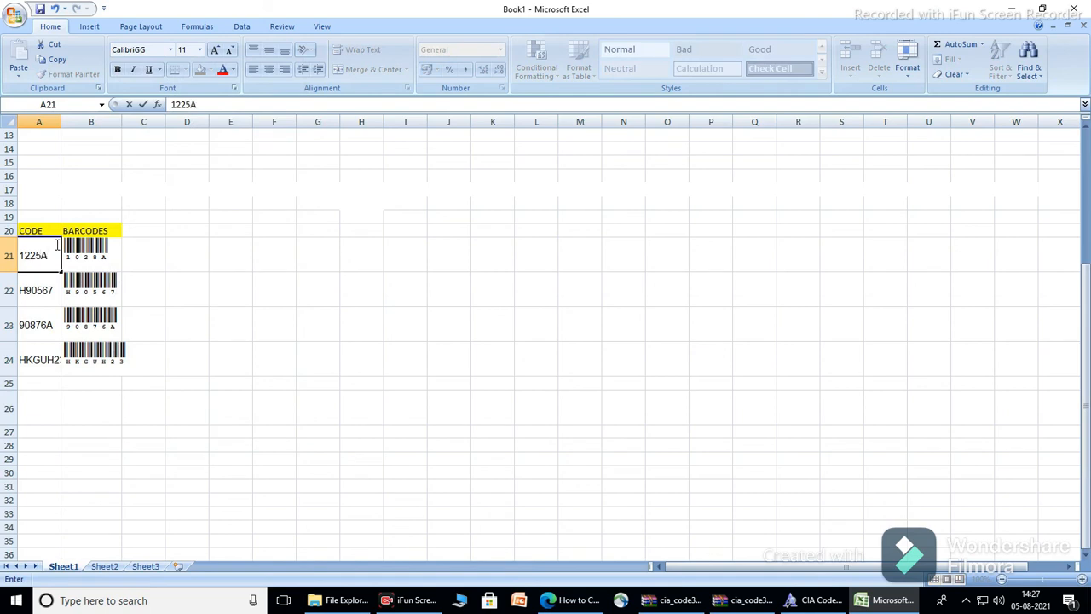
key("Return")
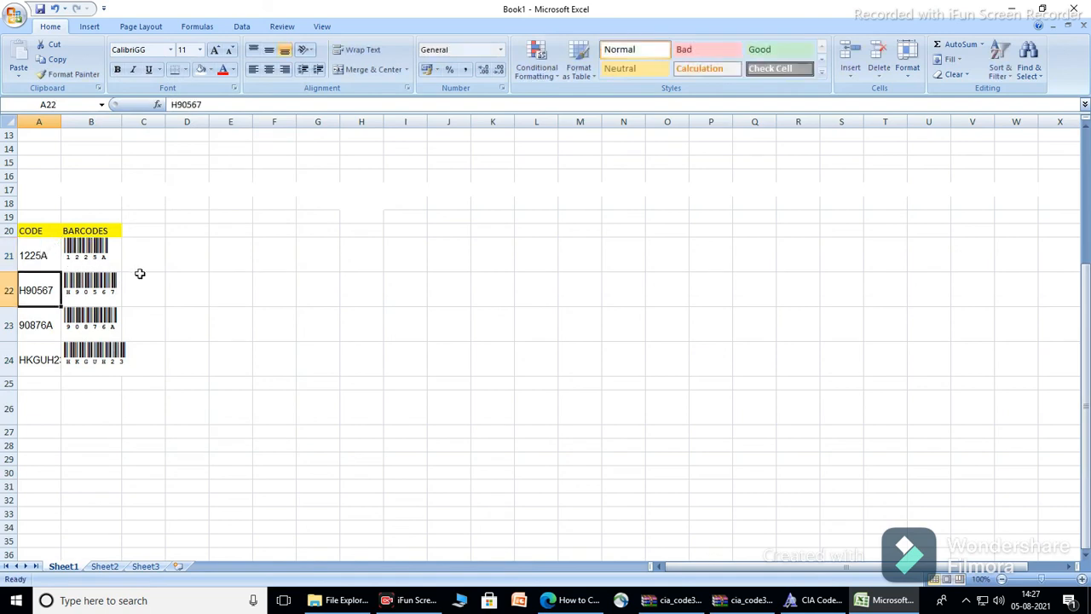